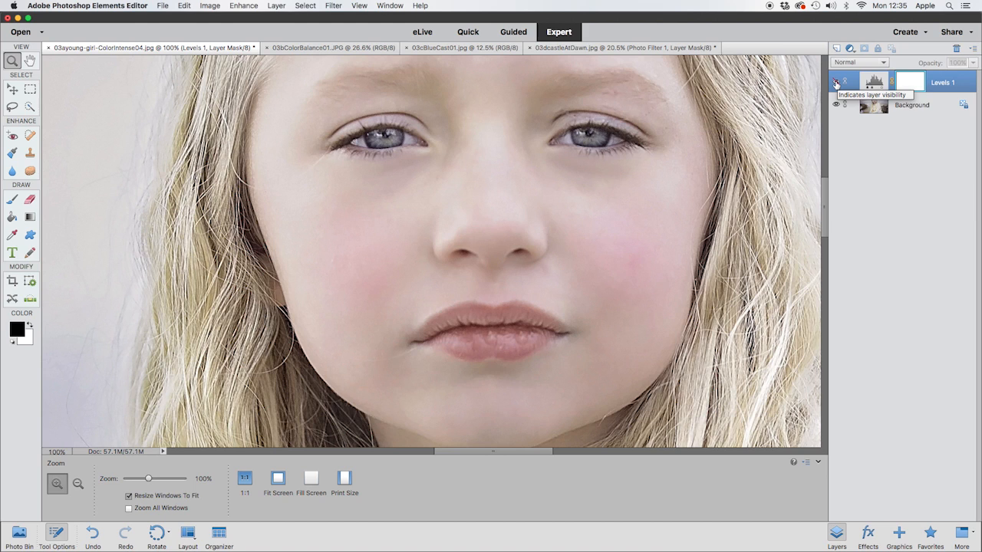
Toggle the visibility of the Levels 1 layer to compare the girl's portrait with and without the adjustment
click(836, 83)
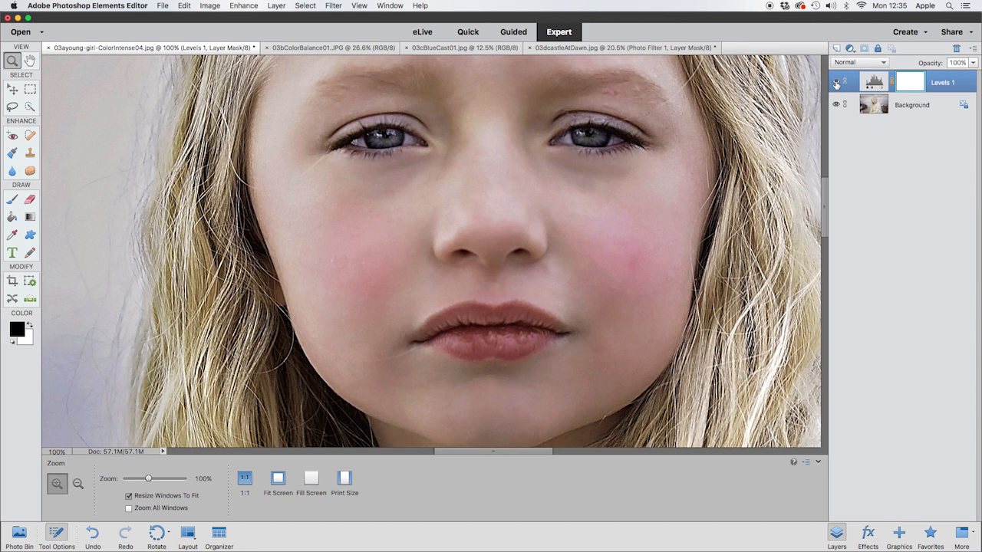
click(836, 83)
click(836, 83)
Switch to 03bColorBalance01.JPG and duplicate its Background layer under the name "color balance"
click(318, 46)
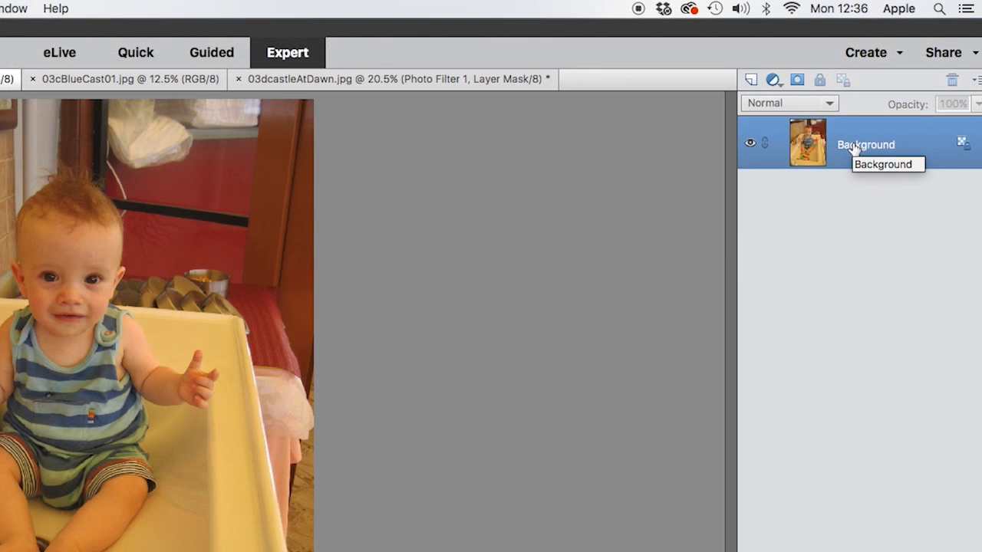
right_click(901, 86)
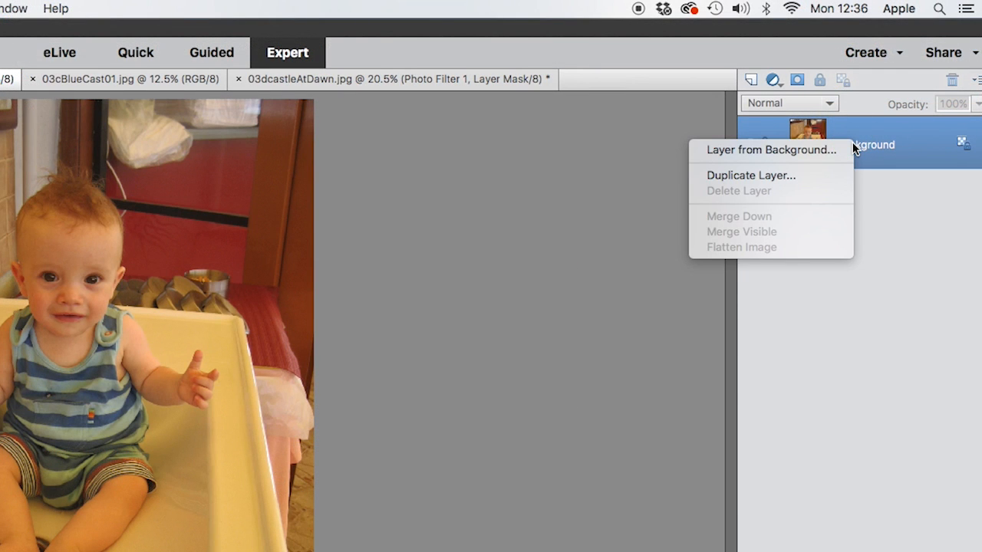
click(777, 178)
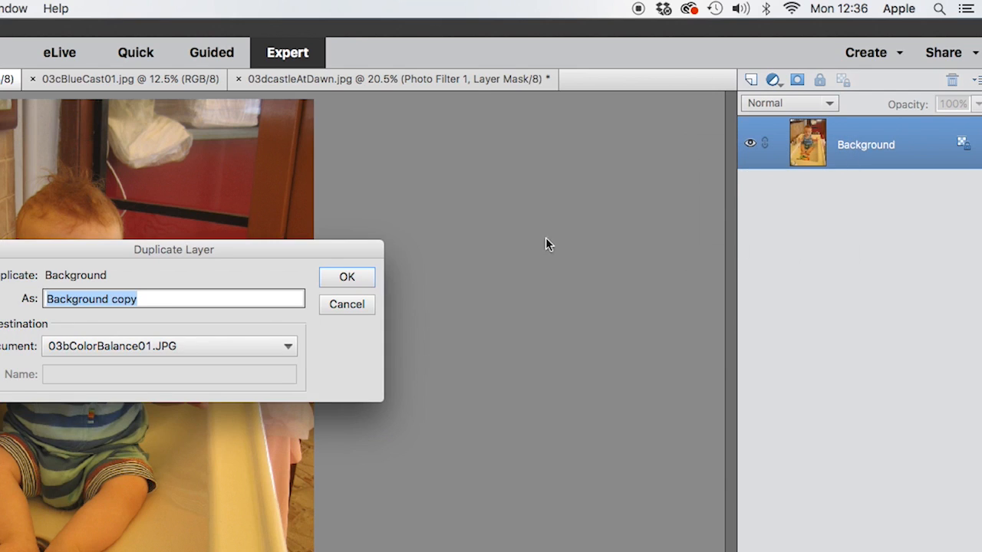
text(color bala)
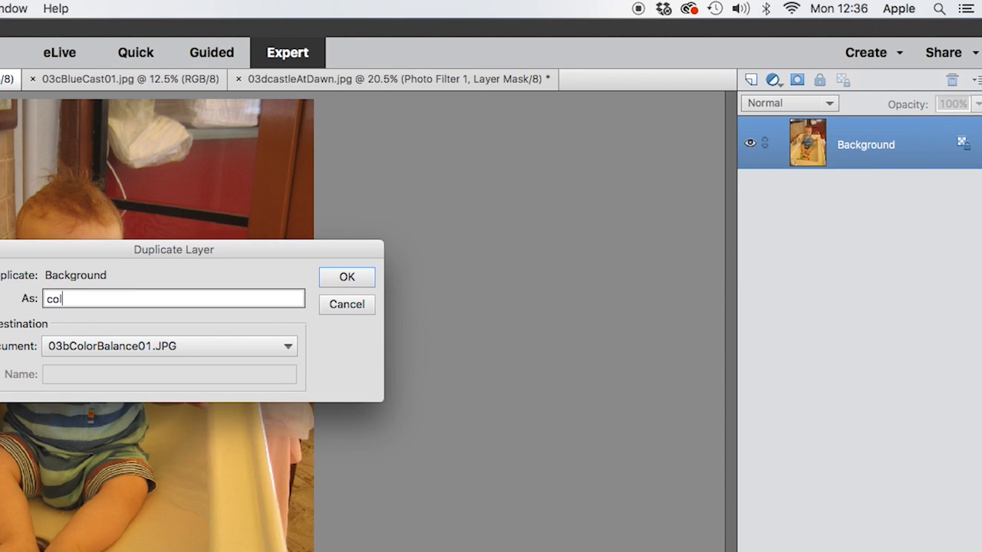
text(nce)
key(Return)
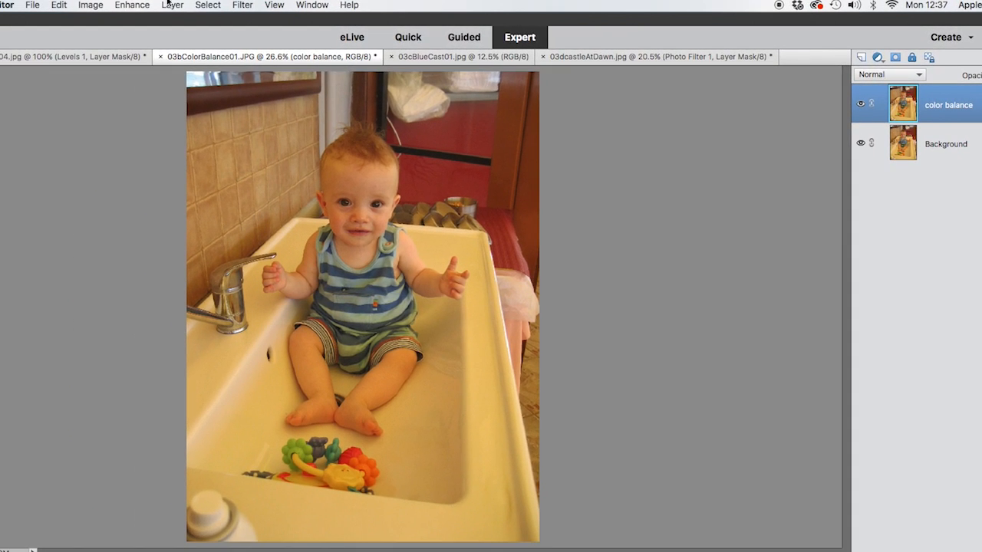
Apply Remove Color Cast to the baby photo's copied layer by sampling the white sink, and compare it with the original
click(138, 6)
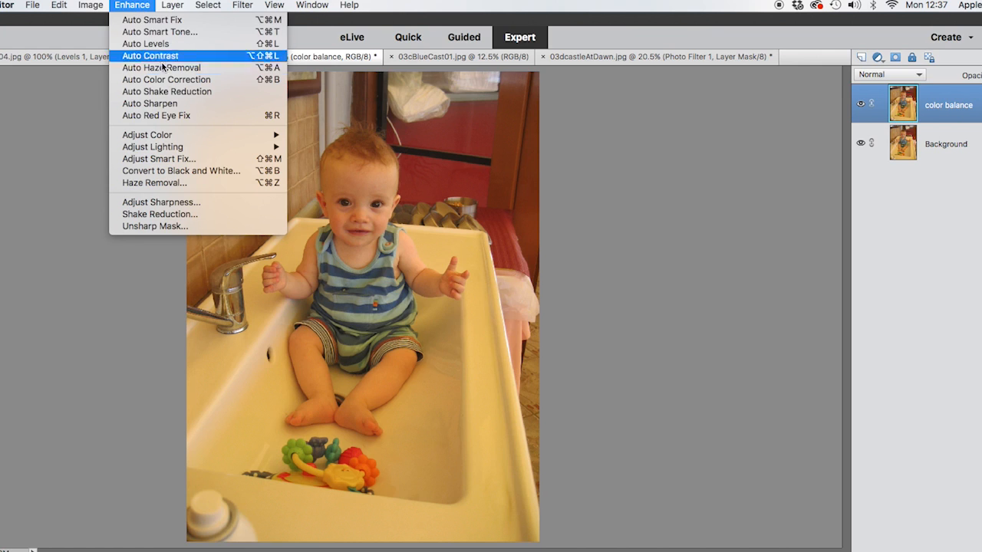
mouse_move(192, 138)
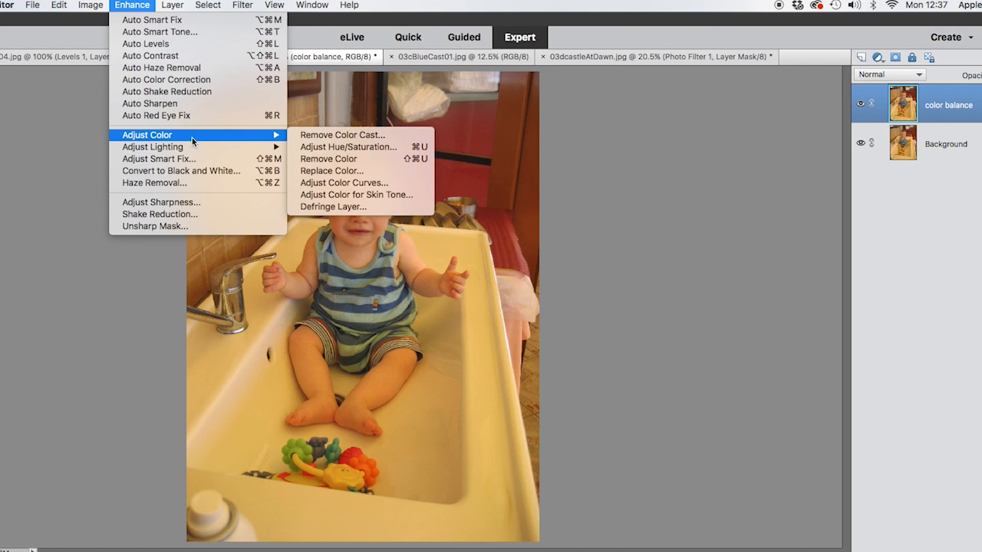
click(366, 135)
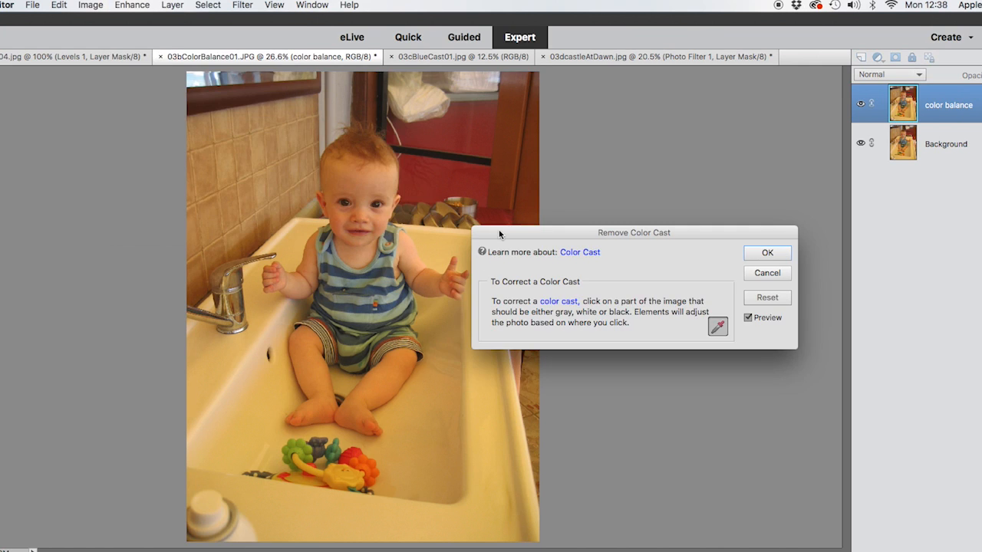
click(443, 240)
click(434, 248)
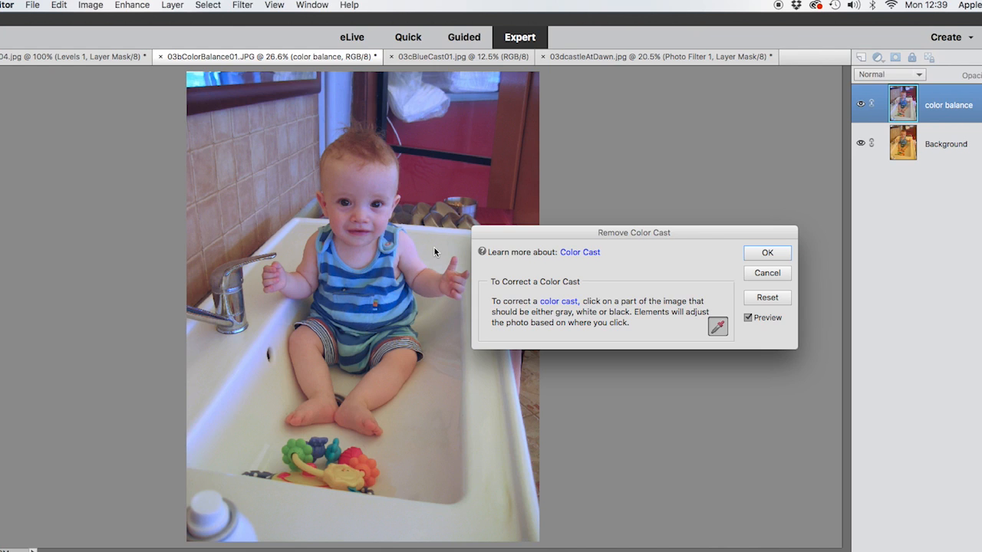
key(Return)
click(861, 104)
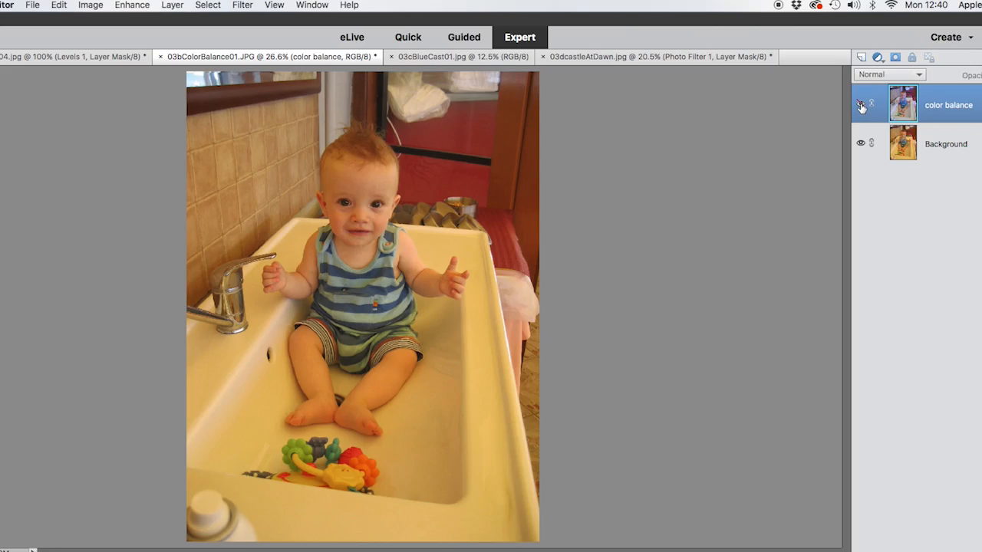
click(860, 105)
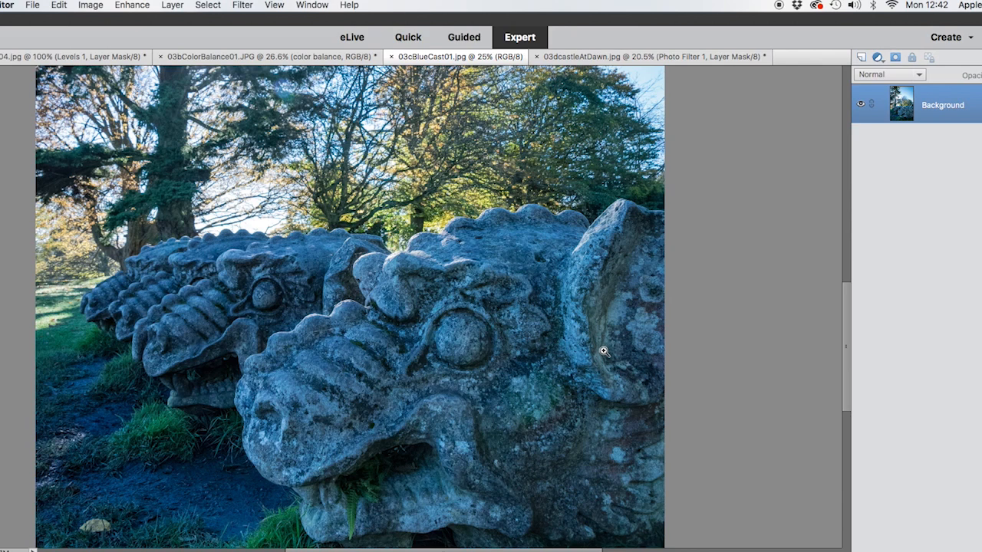
Duplicate the Background layer of 03cBlueCast01.jpg under the name "color balance"
right_click(945, 113)
click(905, 131)
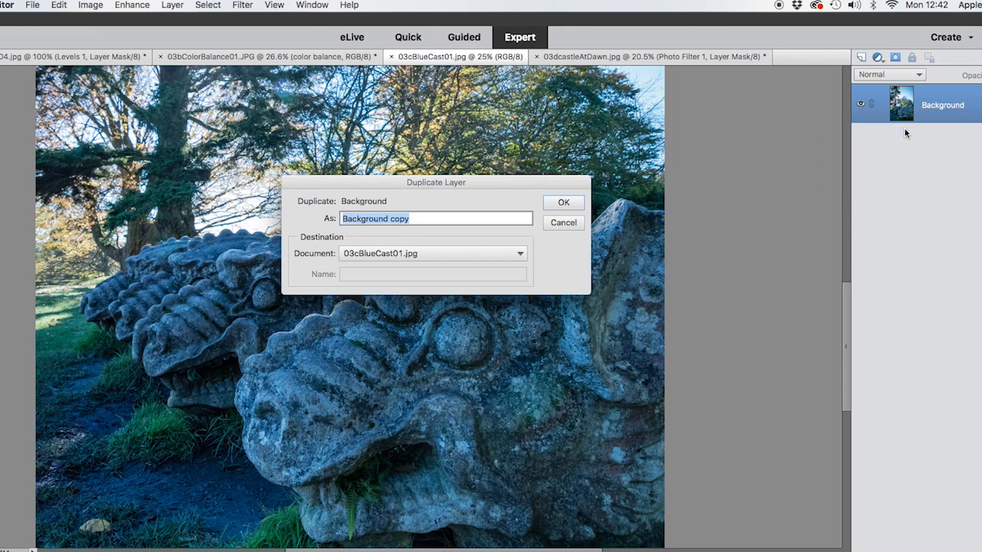
text(col)
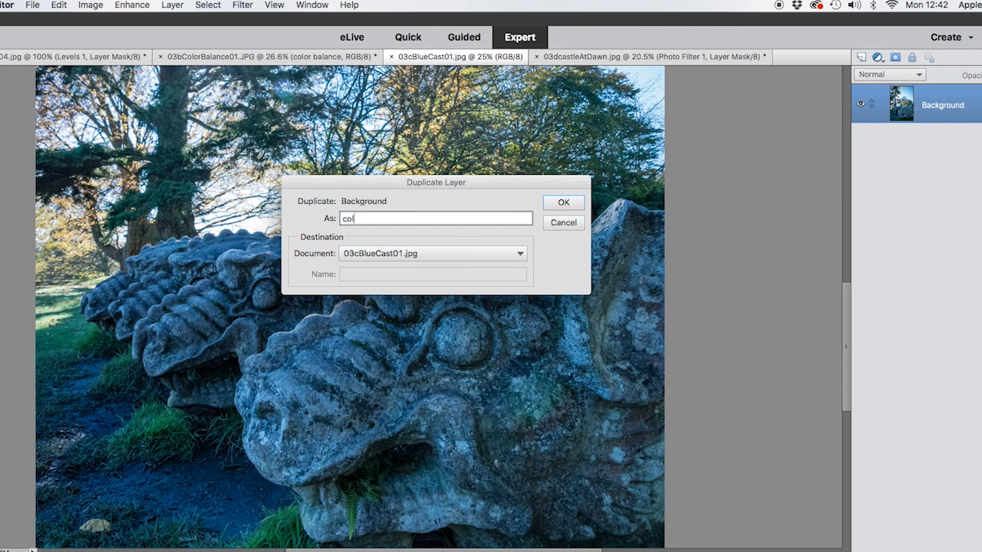
text(or balance)
key(Return)
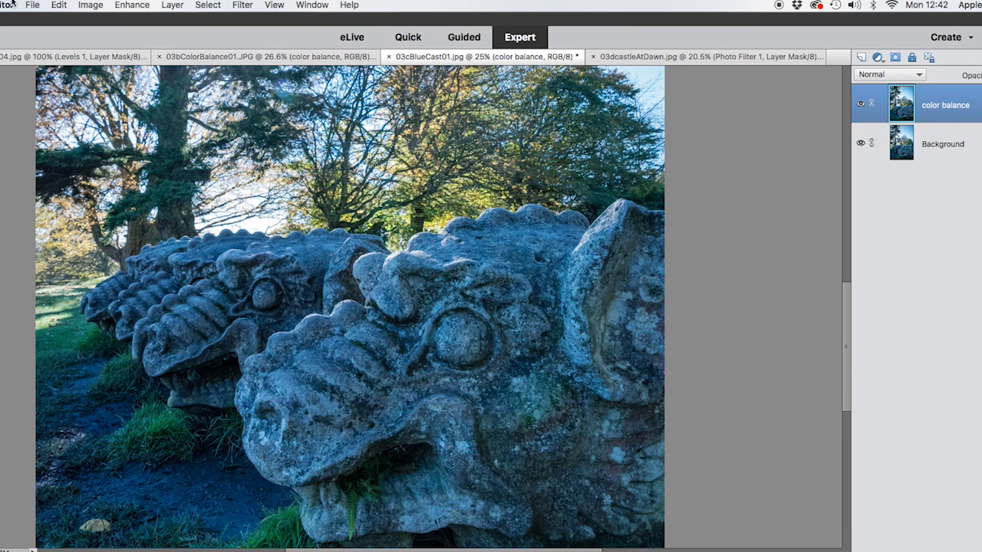
Try Remove Color Cast on the stone heads photo by sampling various grey areas of the stone, and cancel it
click(132, 6)
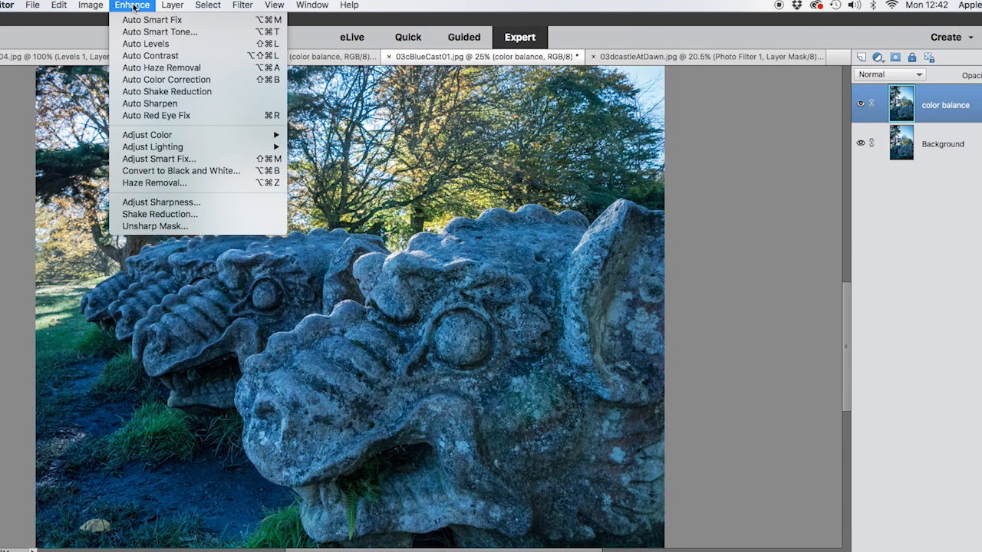
mouse_move(195, 136)
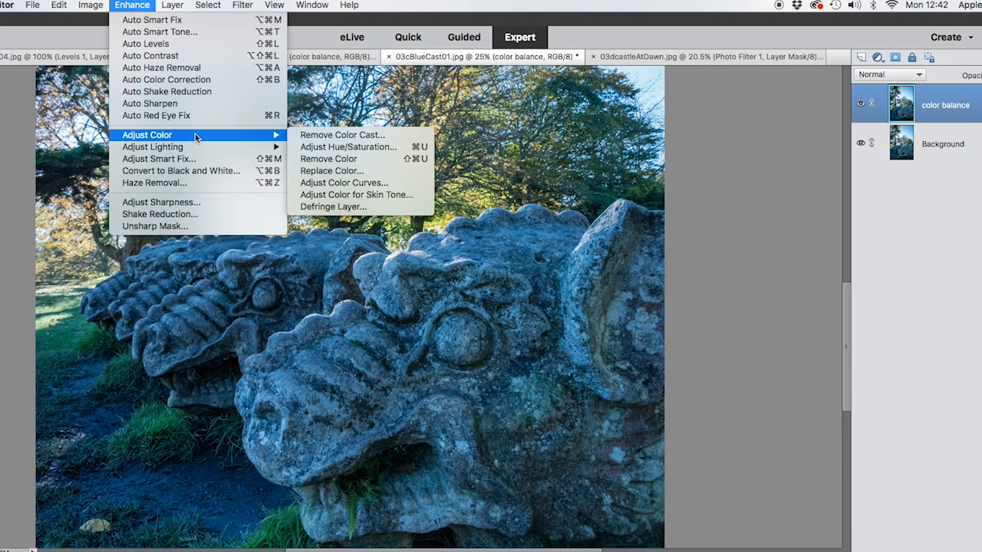
click(361, 135)
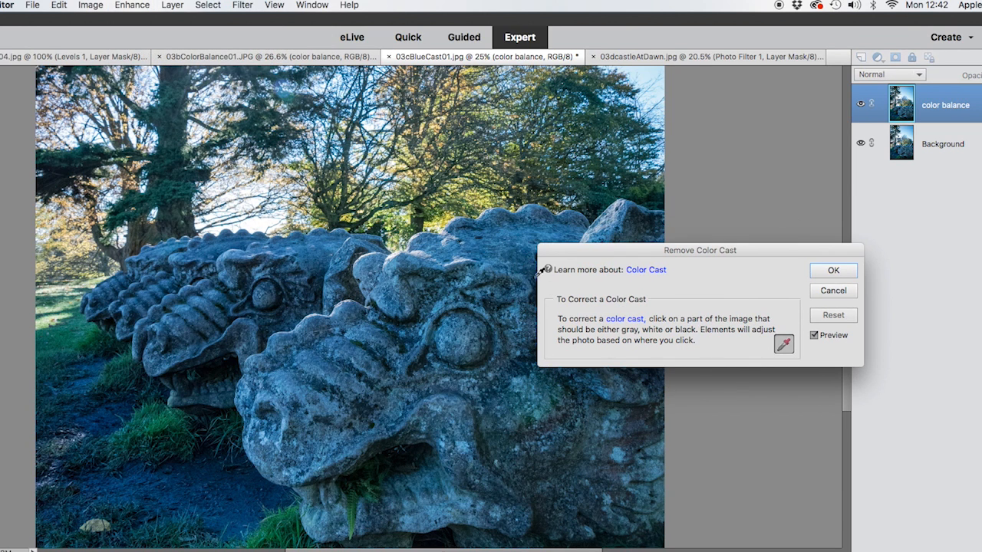
click(447, 253)
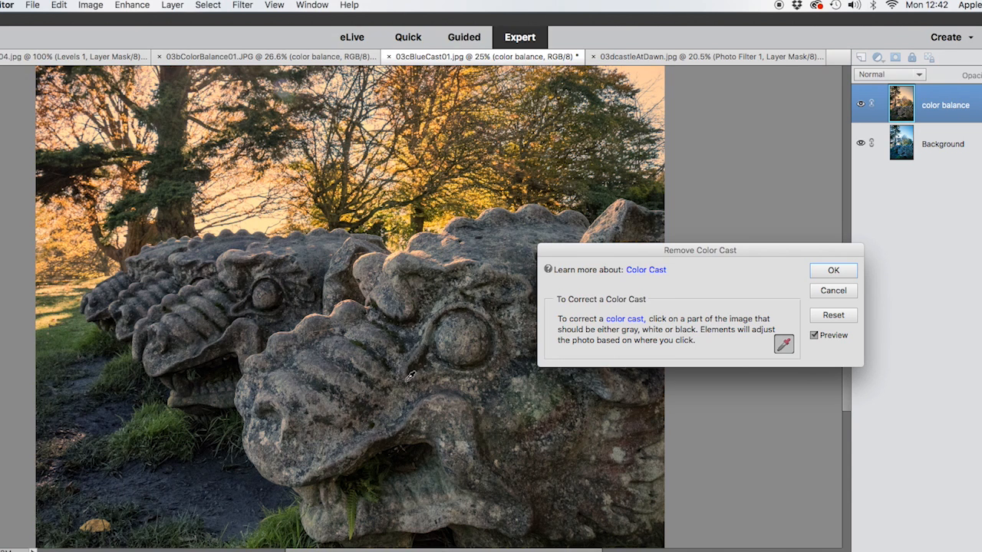
click(526, 407)
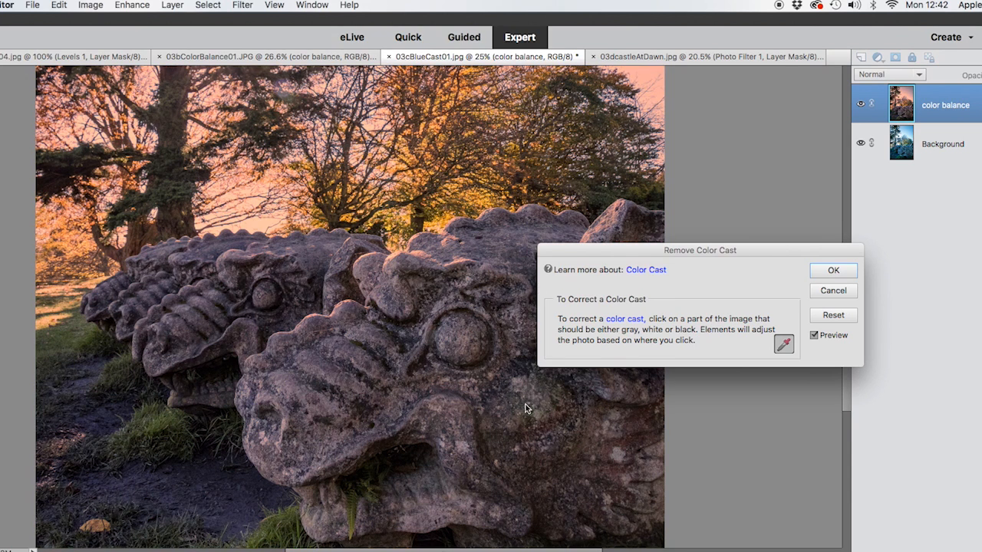
click(508, 418)
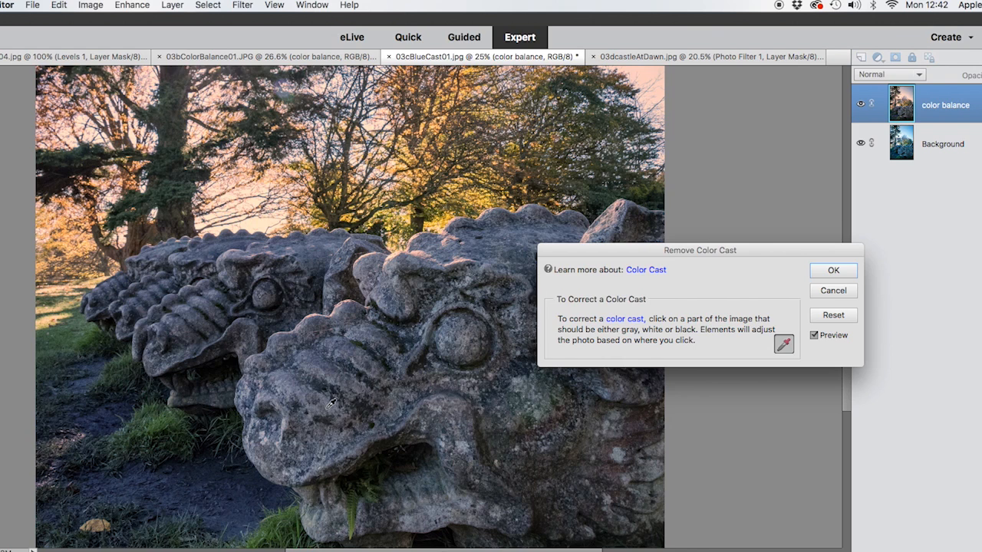
click(335, 390)
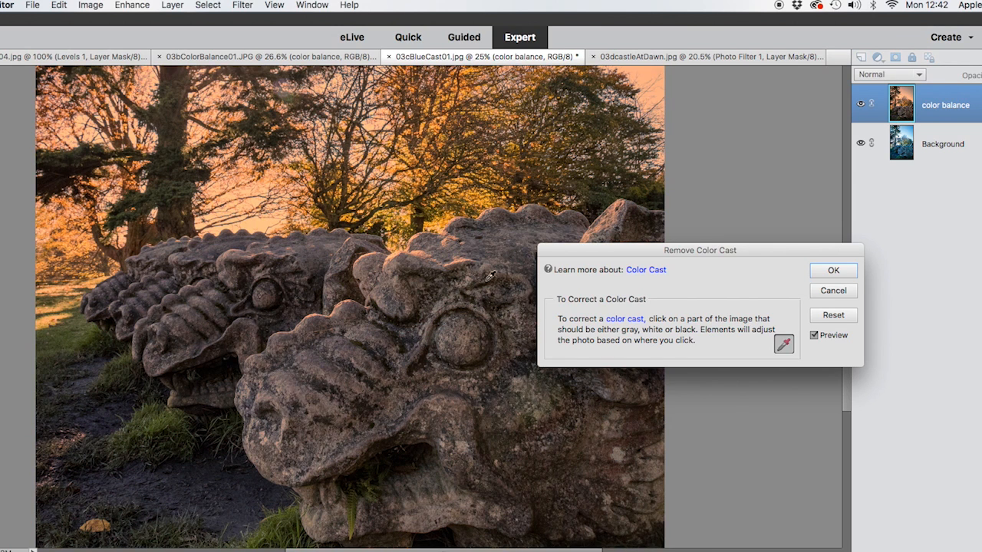
click(507, 234)
click(512, 399)
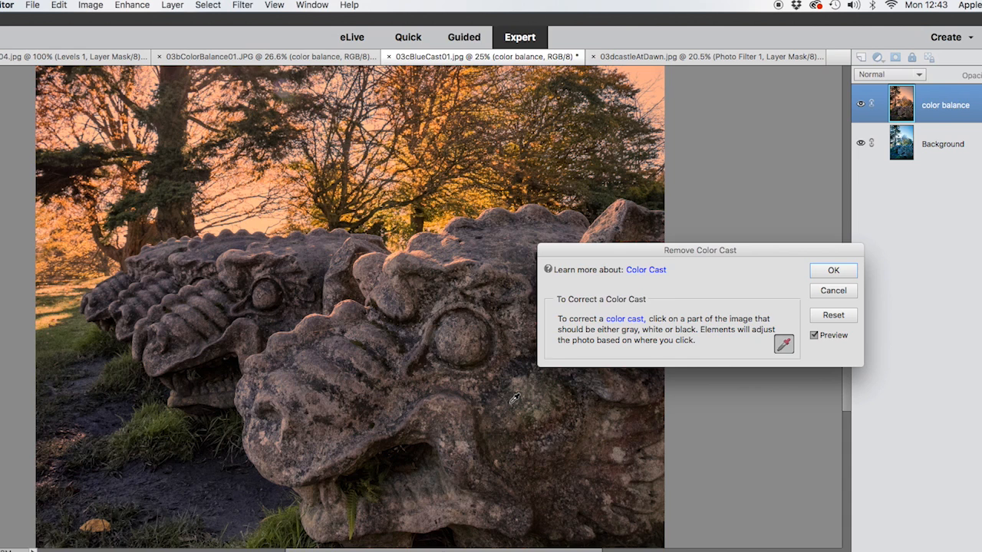
key(Escape)
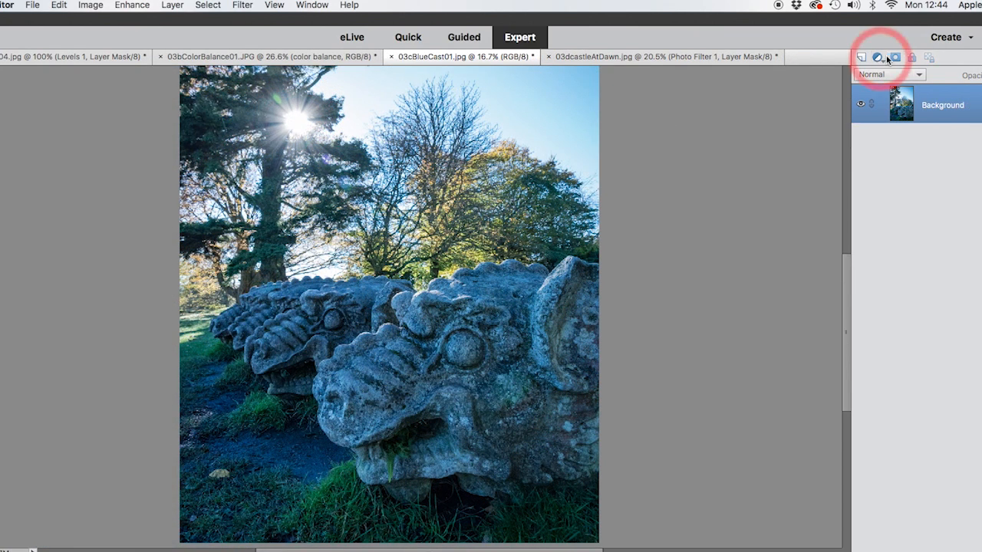
Add a Photo Filter adjustment layer with Warming Filter (85) above the Background of the stone heads photo
click(879, 59)
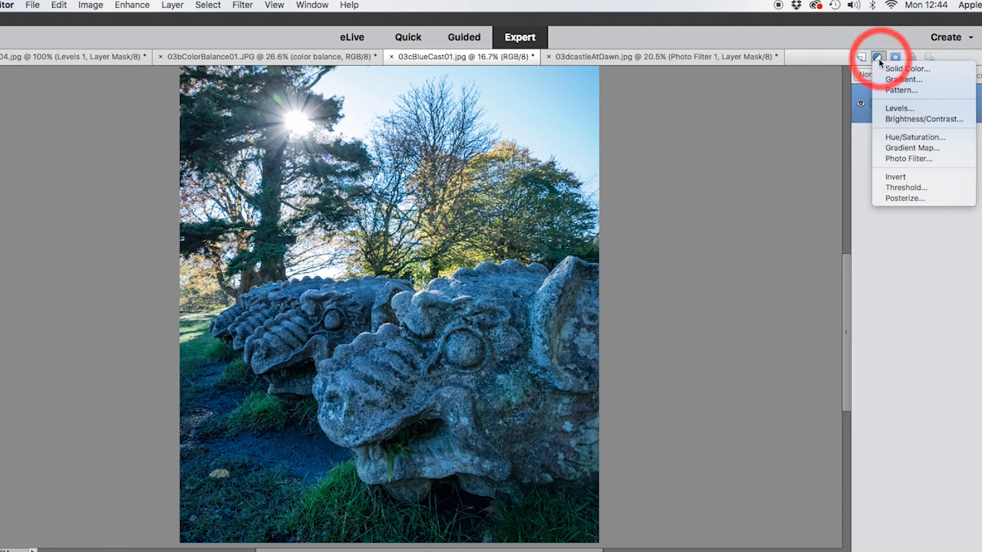
click(906, 159)
drag(723, 290, 699, 120)
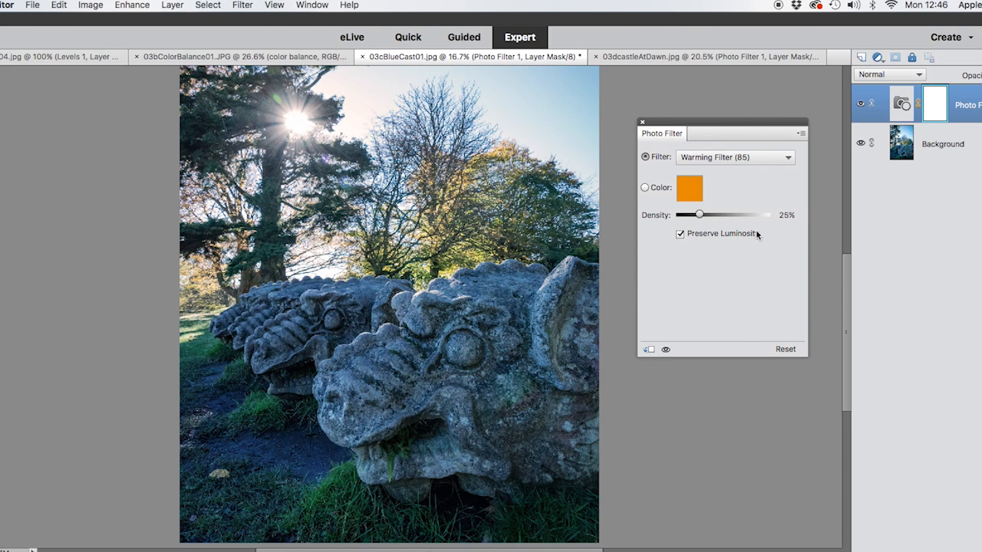
Test the warming filter at 69% density, return it to 25%, and compare the photo with and without the filter layer
drag(700, 215, 740, 219)
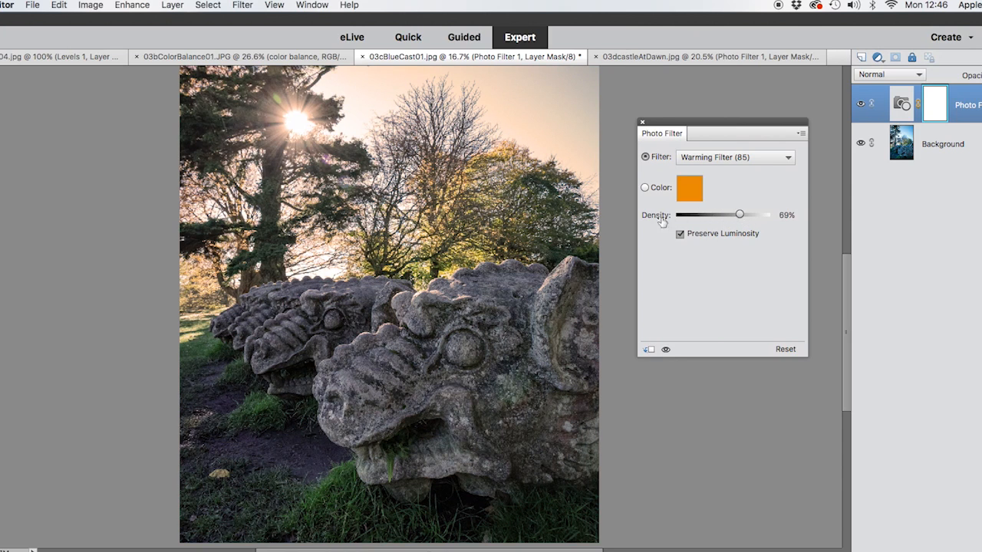
drag(740, 215, 699, 220)
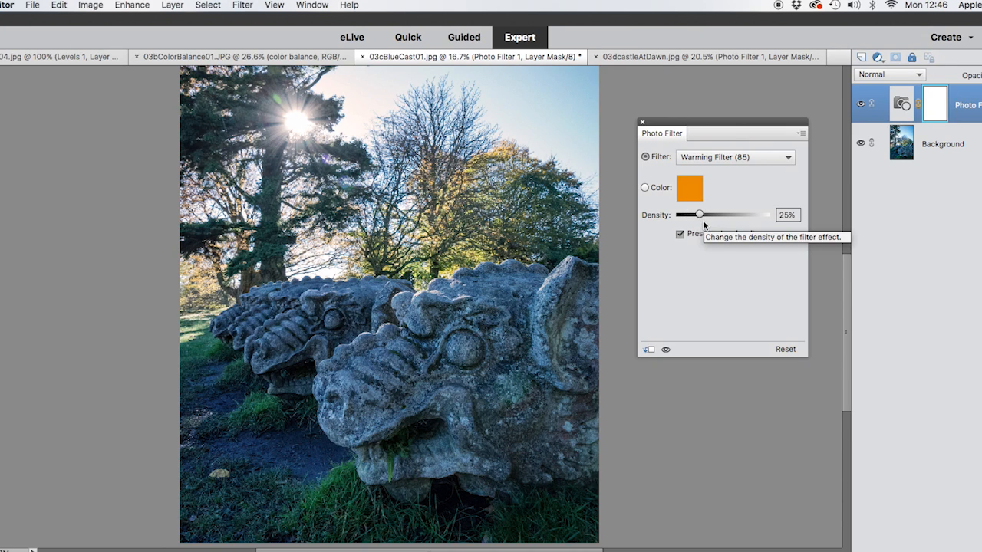
click(642, 122)
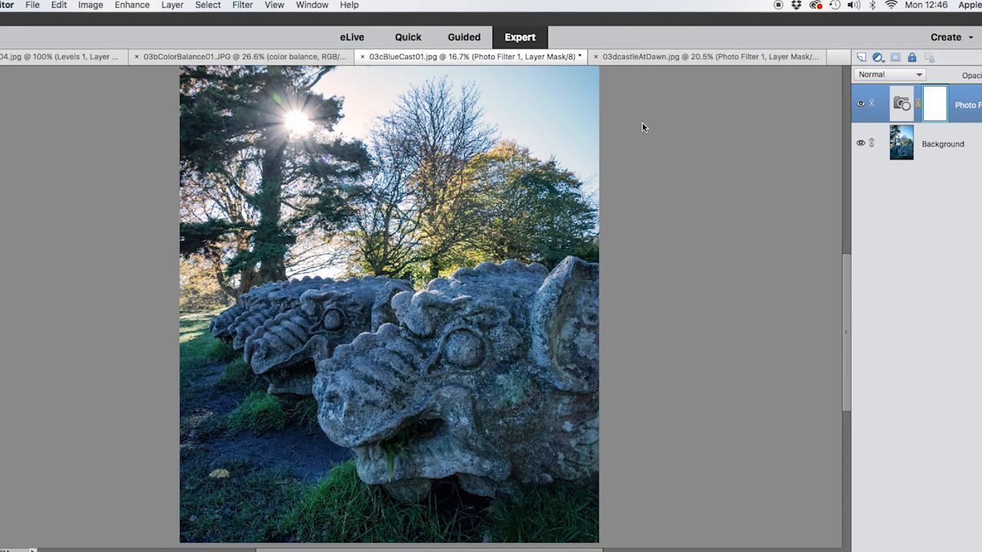
click(861, 107)
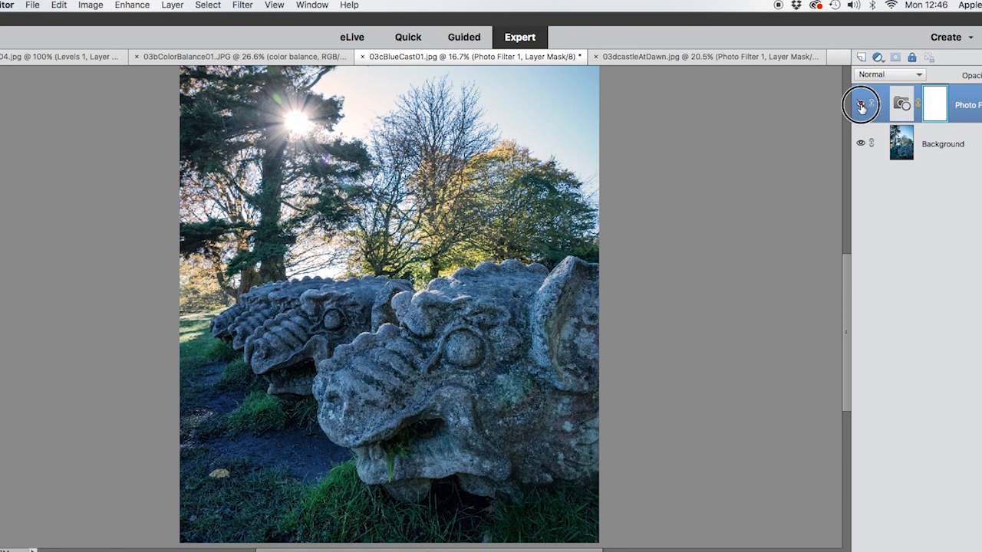
click(860, 107)
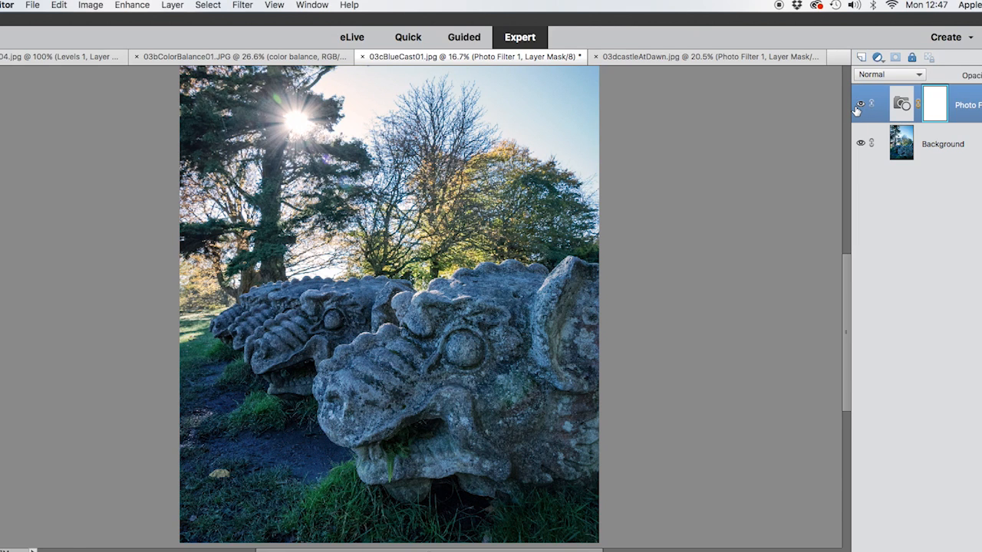